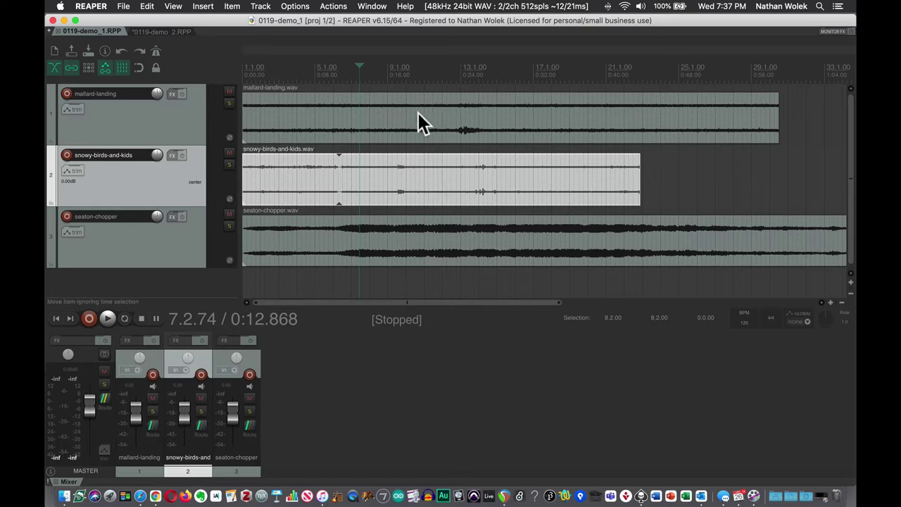
Switch to the 0119-demo_2 project and bring up the File menu.
{"action": "left_click", "coordinate": [164, 31]}
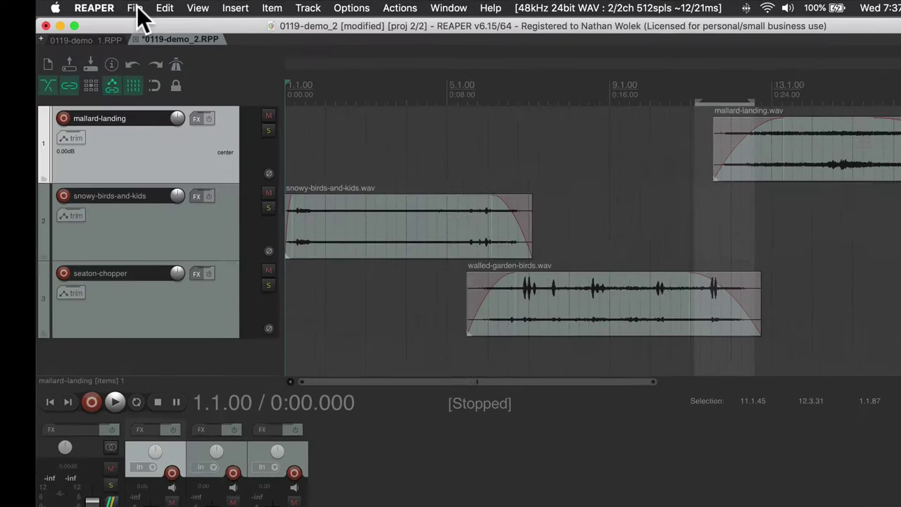
{"action": "left_click", "coordinate": [136, 8]}
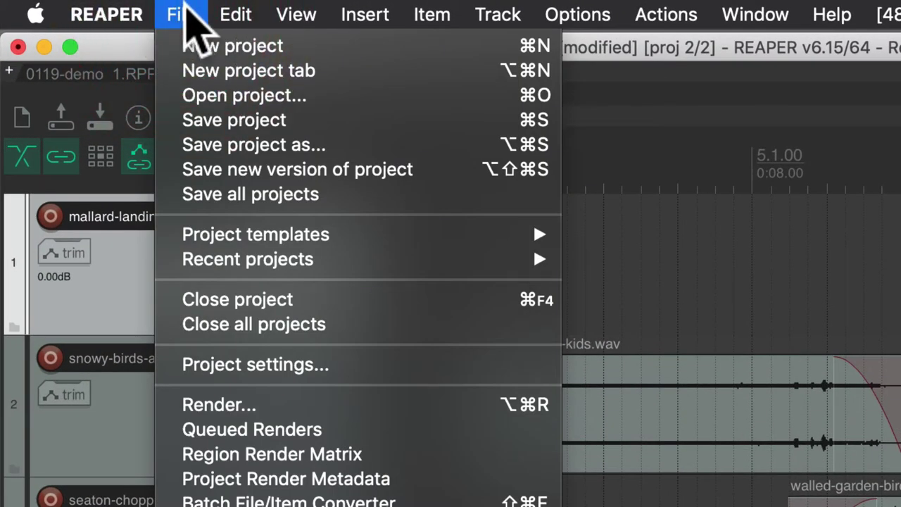
Open the Render to File dialog for the whole project and position it on screen.
{"action": "left_click", "coordinate": [300, 407]}
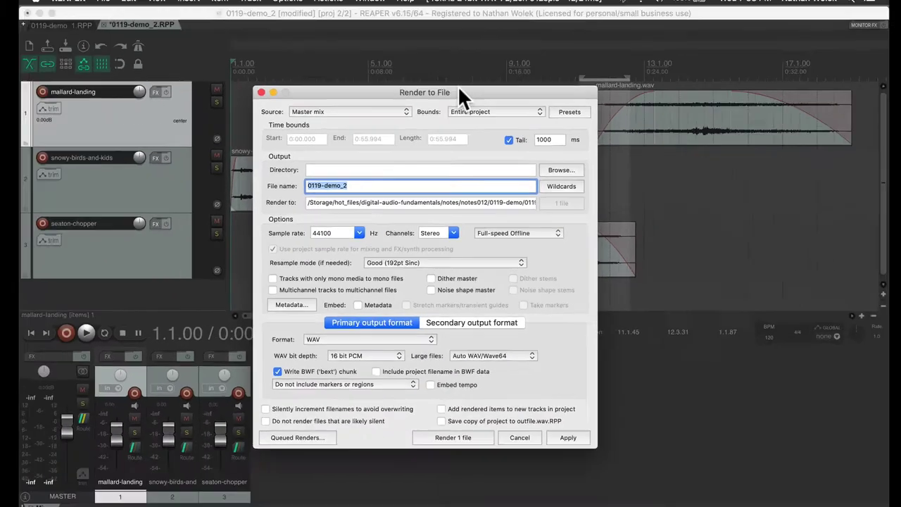
{"action": "left_click_drag", "start_coordinate": [547, 64], "coordinate": [900, 55]}
{"action": "left_click_drag", "start_coordinate": [753, 90], "coordinate": [743, 110]}
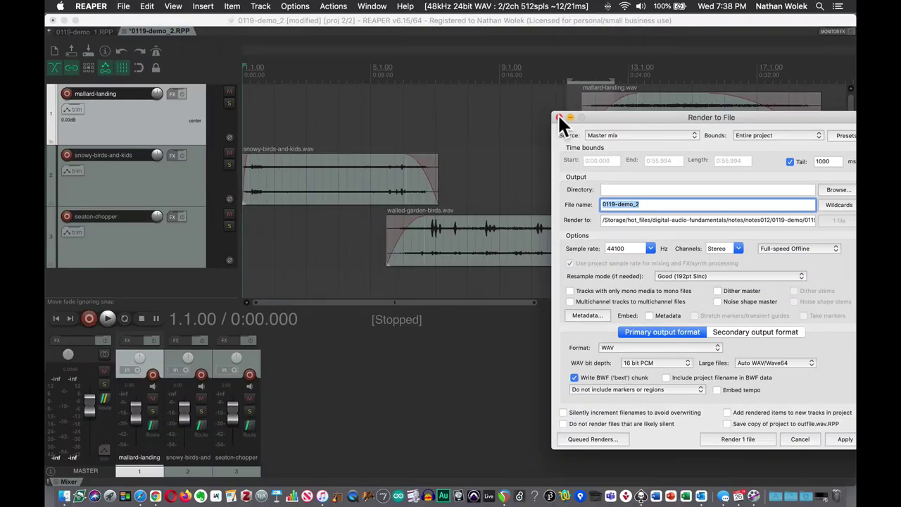
Close the render dialog and delete the stray walled-garden clip near 0:54 on track 3.
{"action": "left_click", "coordinate": [259, 229]}
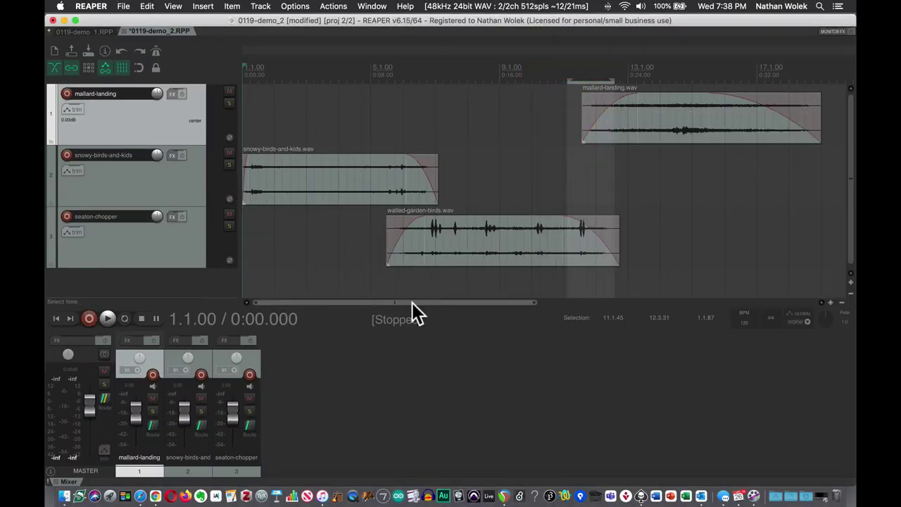
{"action": "left_click_drag", "start_coordinate": [416, 304], "coordinate": [687, 272]}
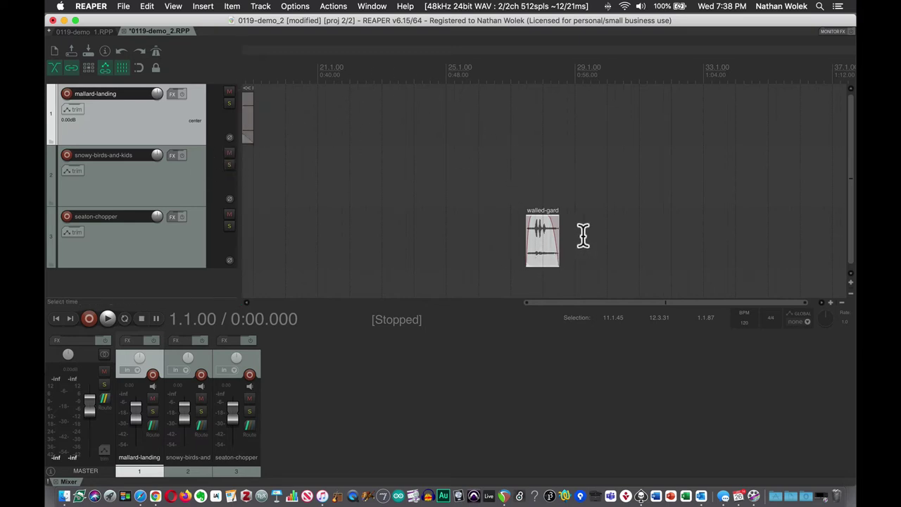
{"action": "left_click", "coordinate": [539, 238]}
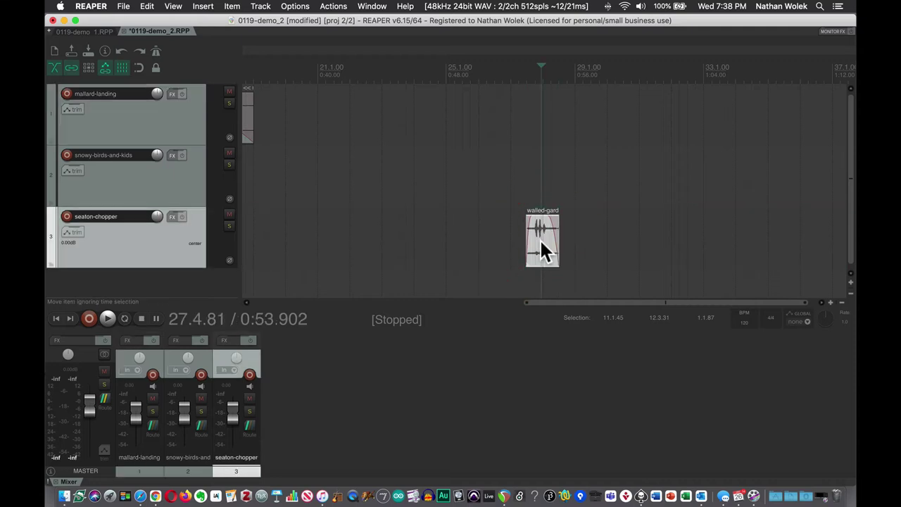
{"action": "key", "text": "Delete"}
{"action": "left_click_drag", "start_coordinate": [573, 304], "coordinate": [259, 290]}
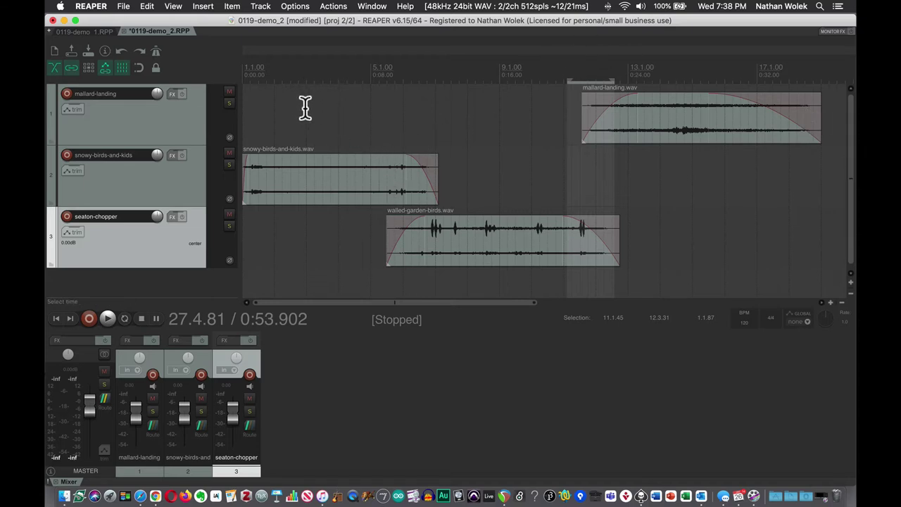
Reopen the Render to File dialog and replace the output file name with wolek-wip-draft-p1.
{"action": "left_click", "coordinate": [126, 9]}
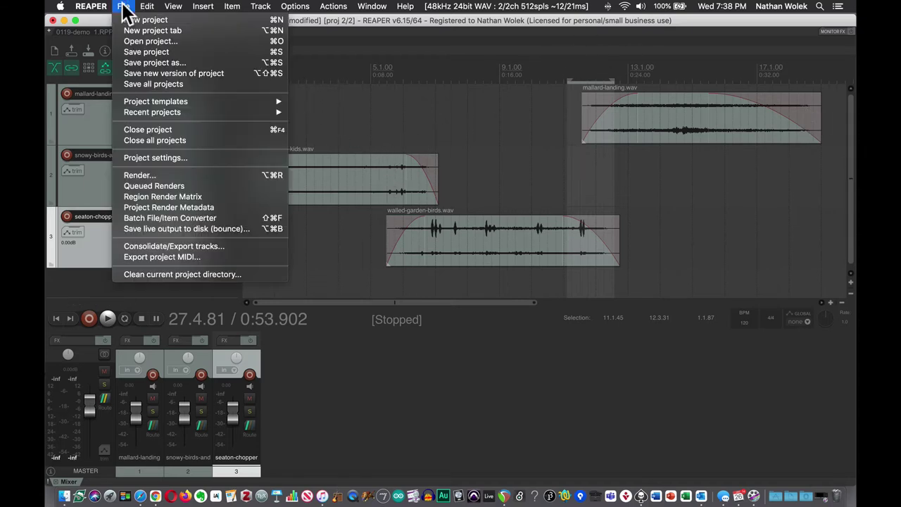
{"action": "left_click", "coordinate": [174, 178]}
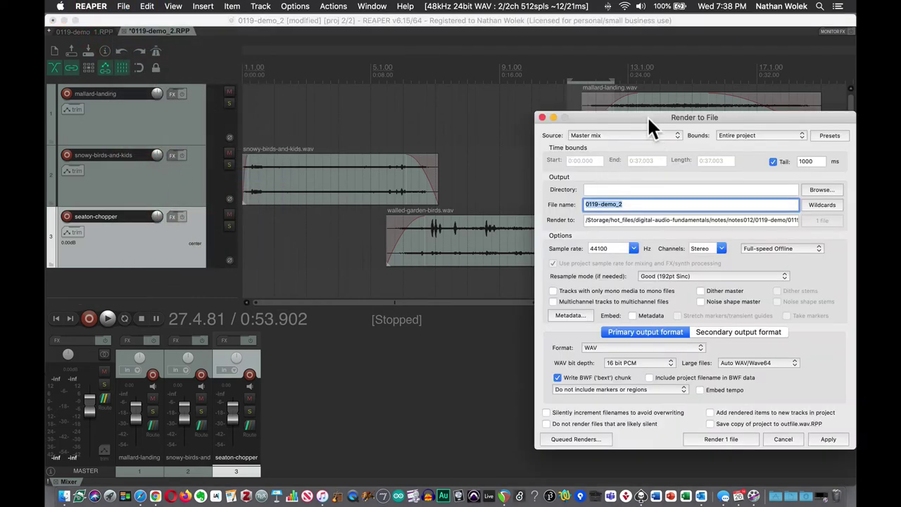
{"action": "left_click_drag", "start_coordinate": [646, 114], "coordinate": [405, 103]}
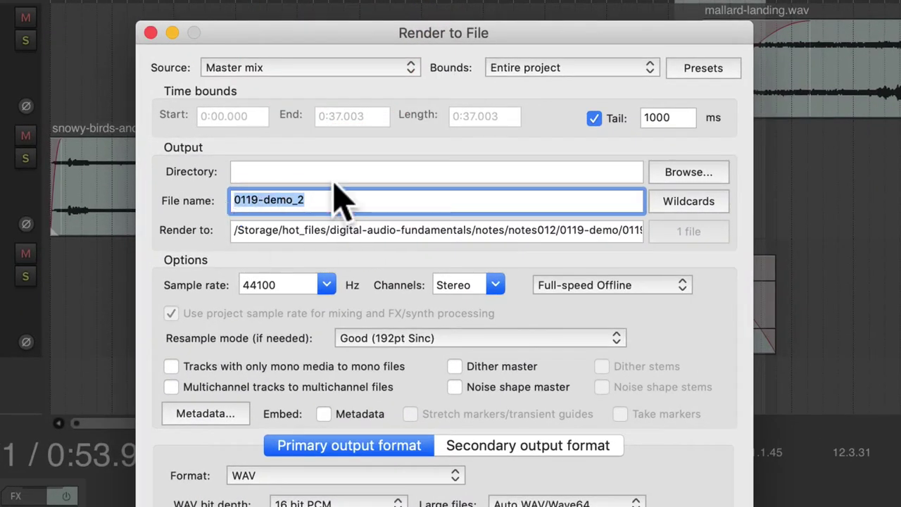
{"action": "left_click", "coordinate": [320, 202]}
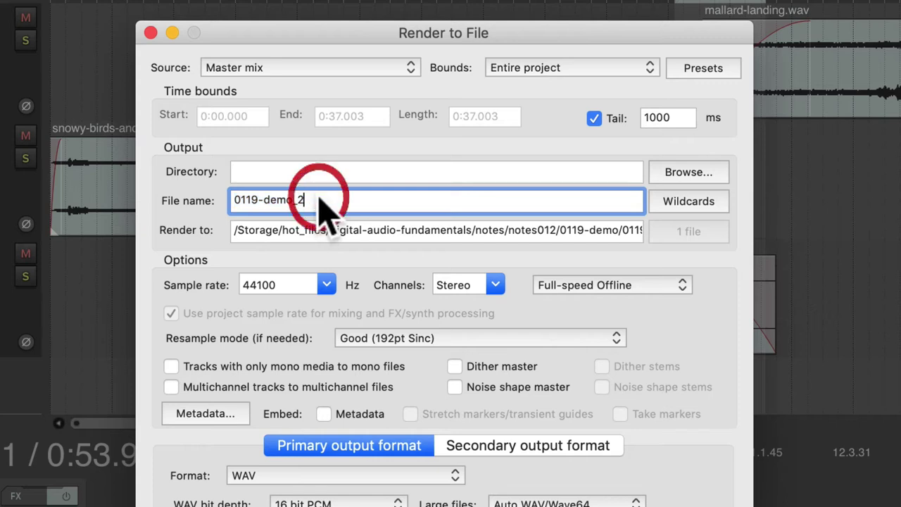
{"action": "left_click", "coordinate": [263, 201]}
{"action": "double_click", "coordinate": [418, 201]}
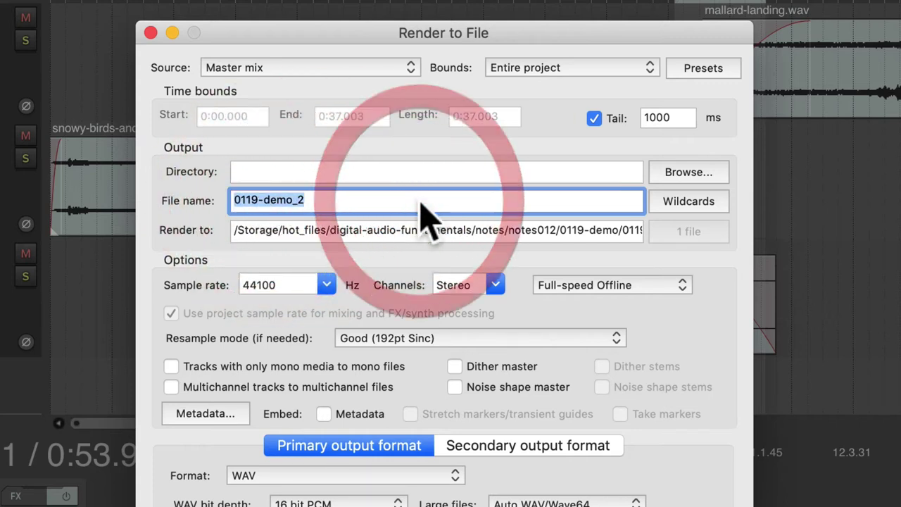
{"action": "type", "text": "wolek-wip-draft"}
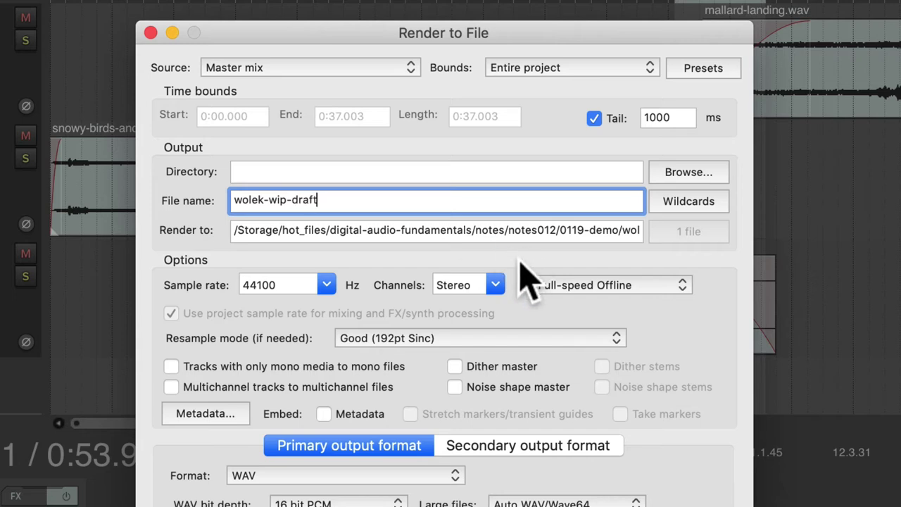
{"action": "type", "text": "-p1"}
Set the render sample rate to 48000 Hz.
{"action": "left_click", "coordinate": [326, 285]}
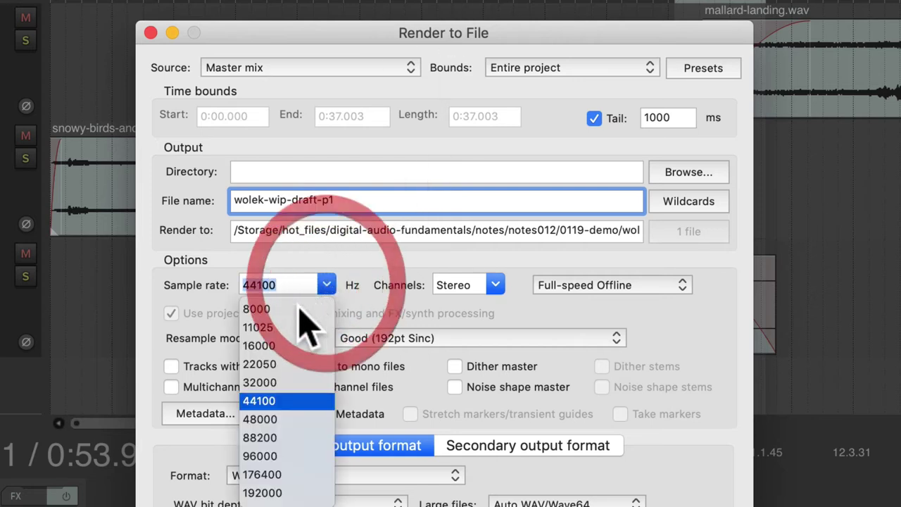
{"action": "left_click", "coordinate": [261, 421]}
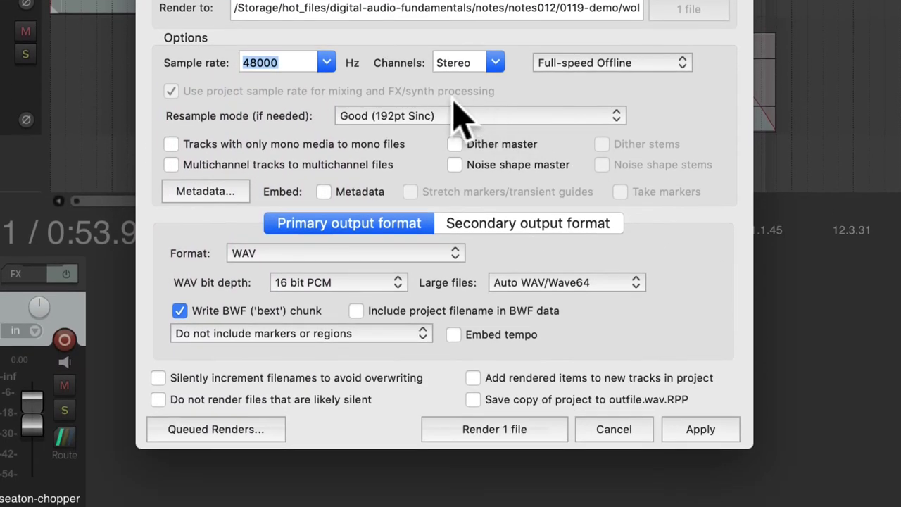
{"action": "left_click", "coordinate": [510, 222]}
{"action": "left_click", "coordinate": [354, 224]}
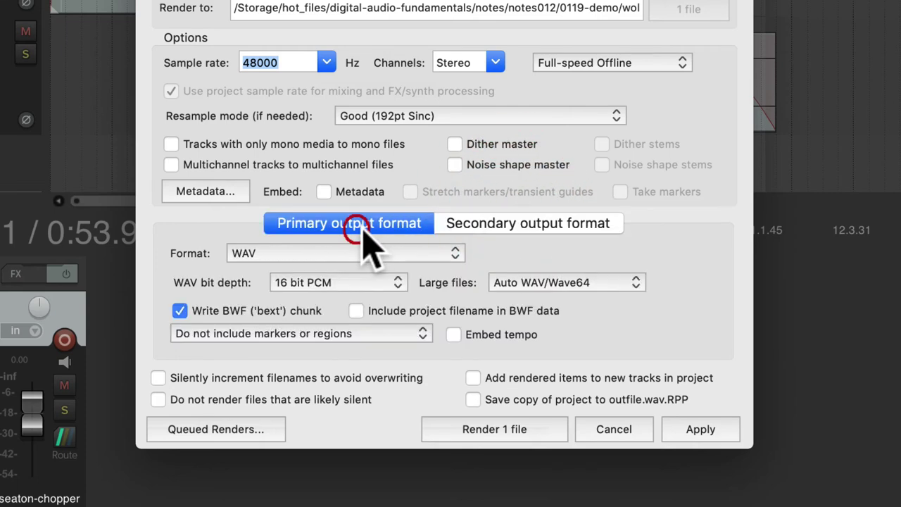
Keep WAV at 16 bit PCM as the primary output format.
{"action": "left_click", "coordinate": [282, 253]}
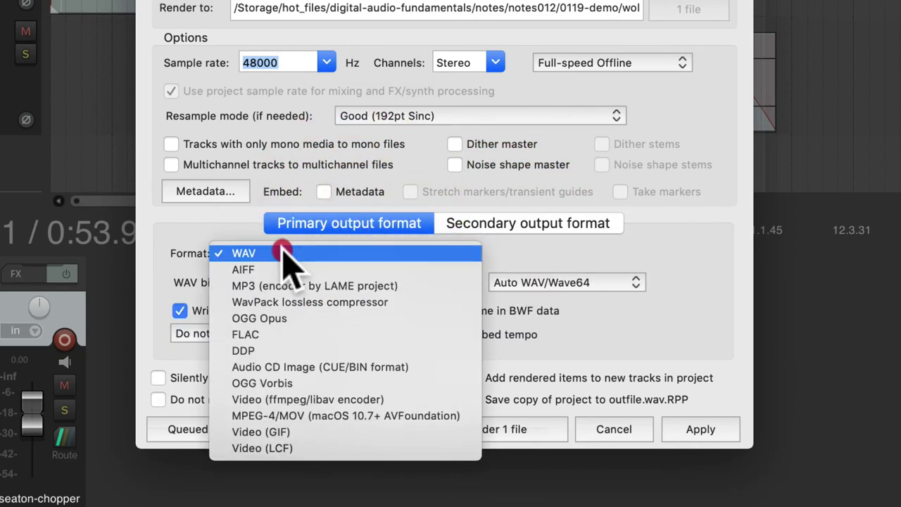
{"action": "left_click", "coordinate": [282, 253]}
{"action": "left_click", "coordinate": [376, 282]}
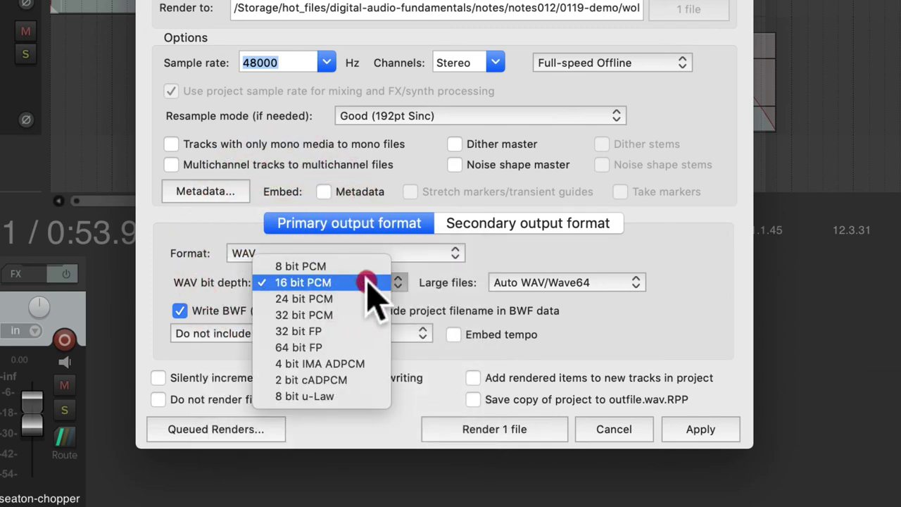
{"action": "left_click", "coordinate": [369, 283]}
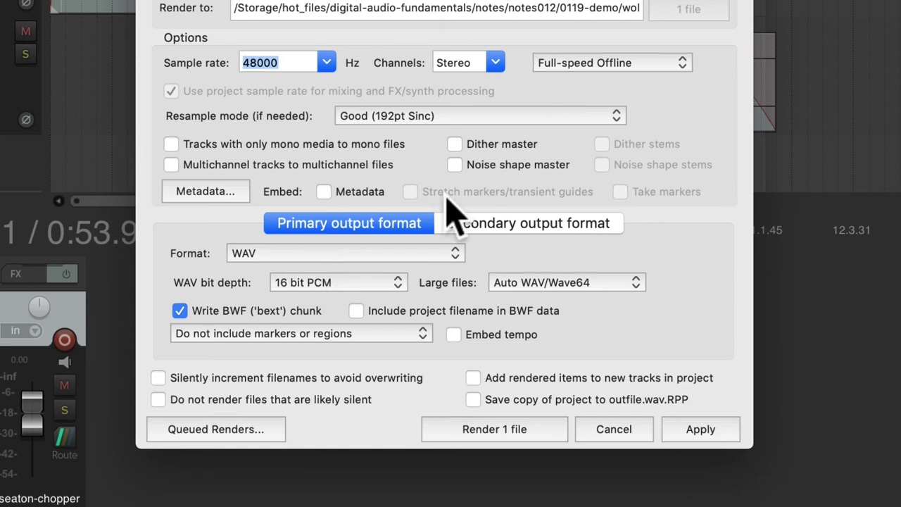
{"action": "left_click", "coordinate": [540, 237]}
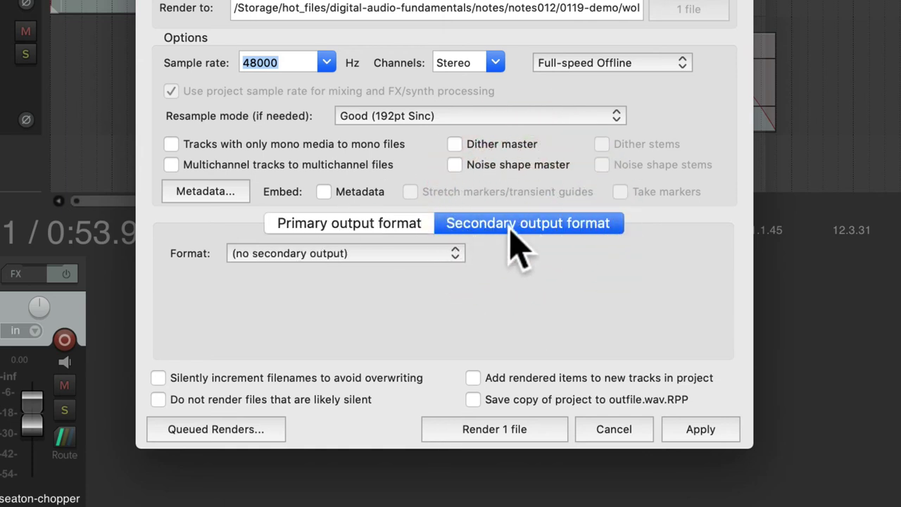
Add MP3 (LAME encoder) as the secondary format and render both WAV and MP3 files.
{"action": "left_click_drag", "start_coordinate": [384, 252], "coordinate": [370, 285]}
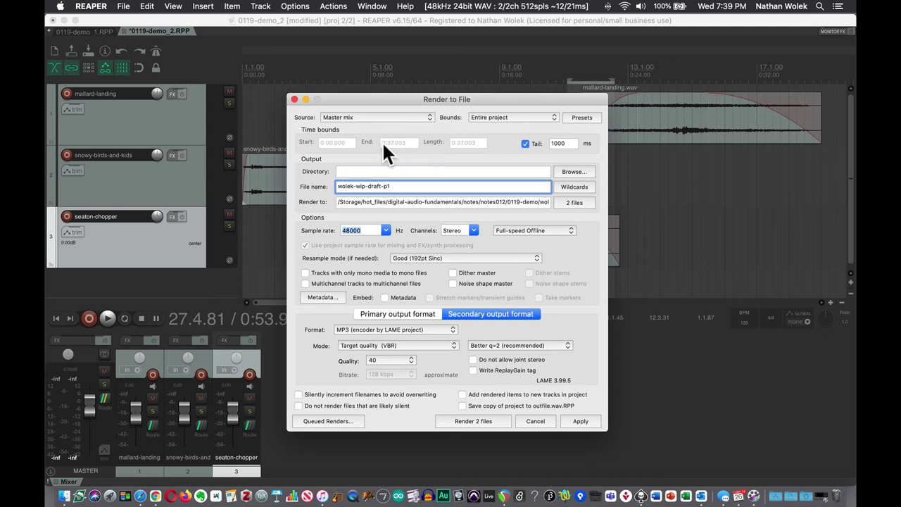
{"action": "left_click", "coordinate": [467, 421]}
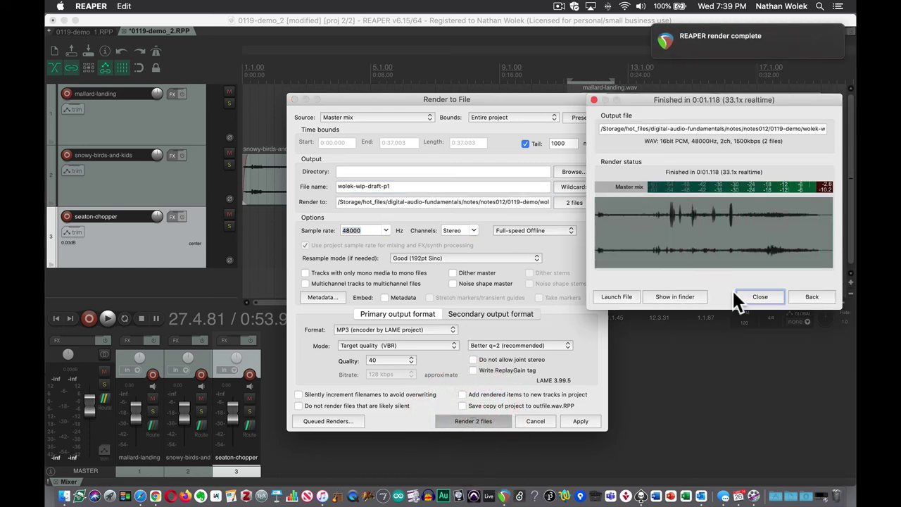
{"action": "left_click", "coordinate": [754, 298]}
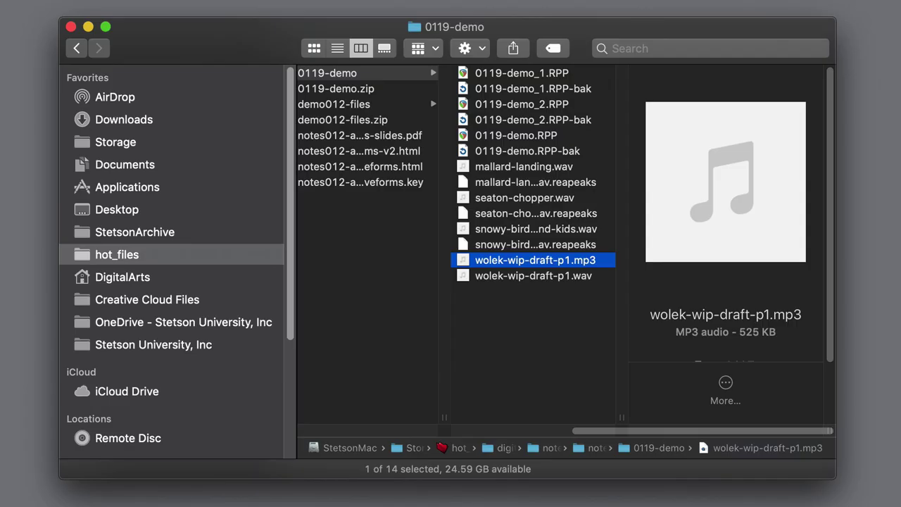
In Finder's 0119-demo folder, select both wolek-wip-draft-p1.wav and wolek-wip-draft-p1.mp3.
{"action": "key", "text": "super+Tab"}
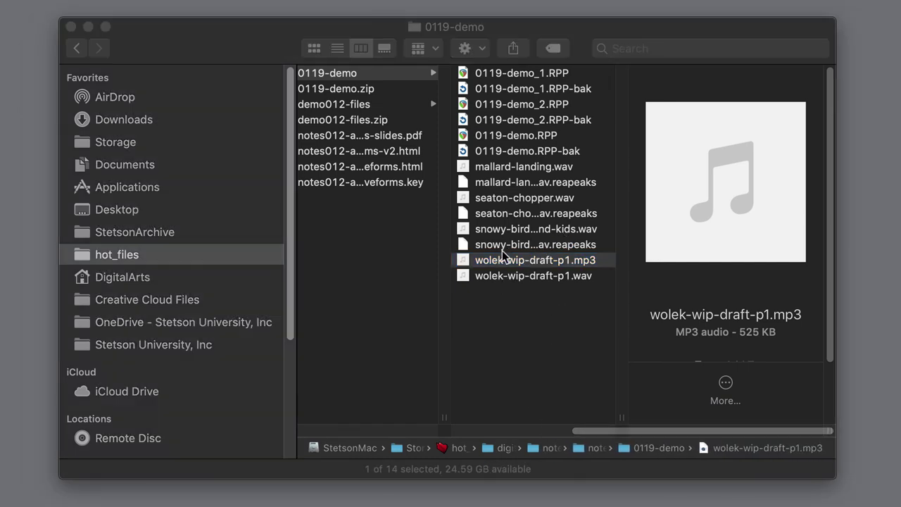
{"action": "left_click", "coordinate": [460, 264]}
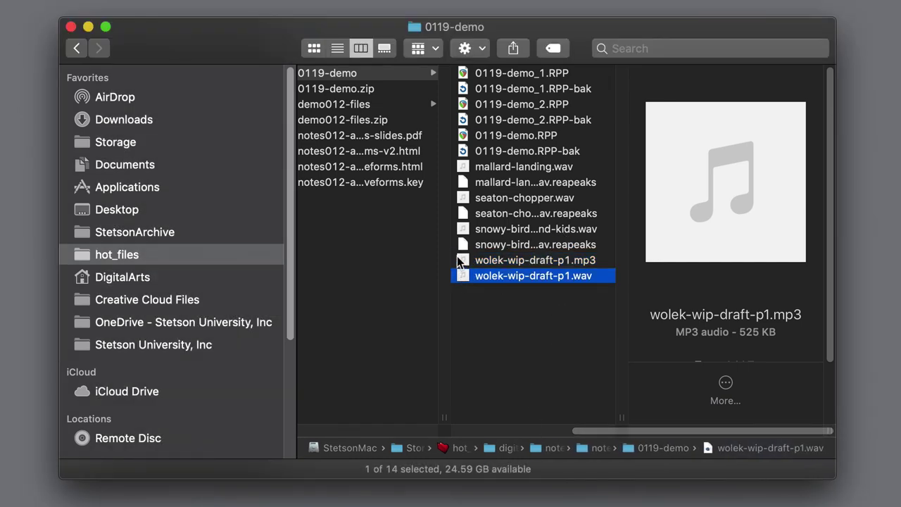
{"action": "left_click", "coordinate": [461, 277]}
{"action": "left_click", "coordinate": [462, 262]}
{"action": "left_click", "coordinate": [465, 279], "text": "shift"}
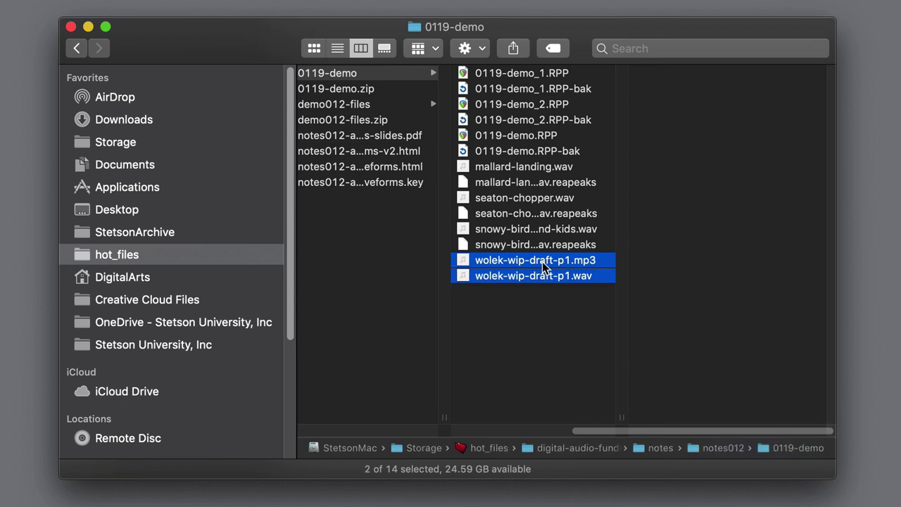